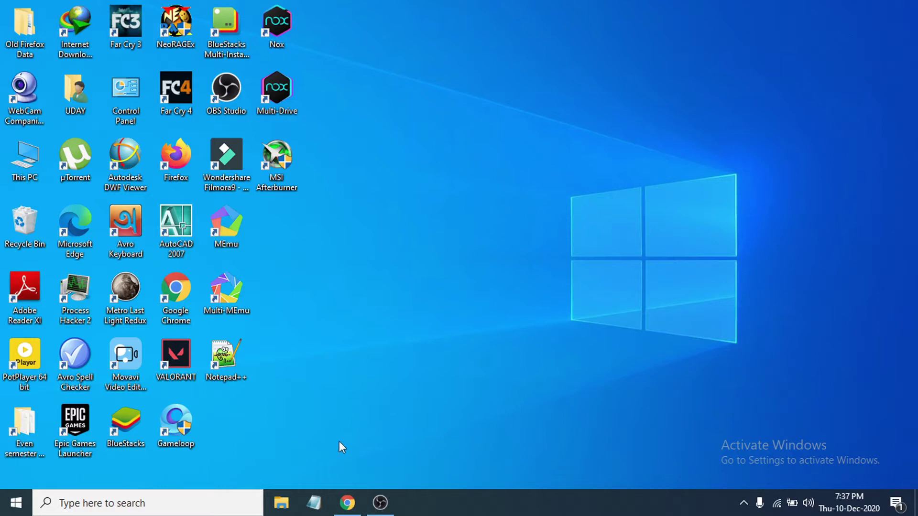
# Bring back Chrome's 'audacity' Google results and open the official audacityteam.org result.
pyautogui.click(349, 503)
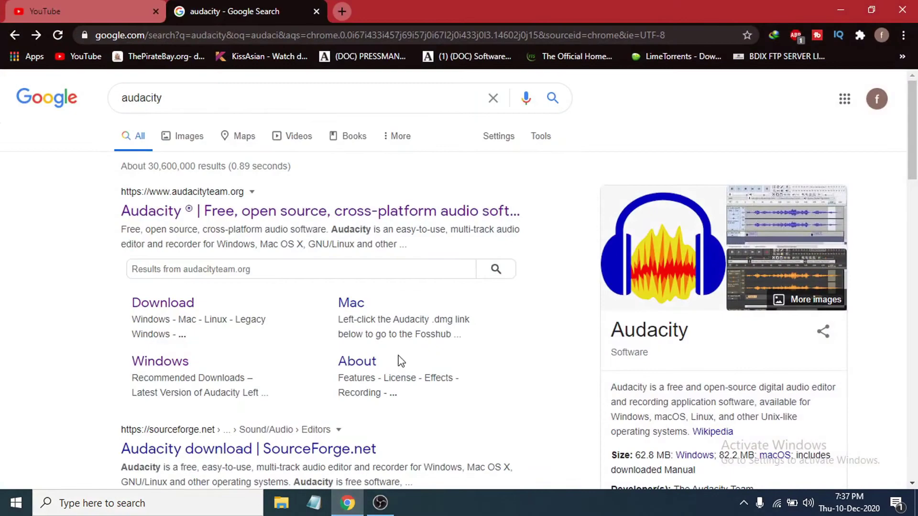
pyautogui.click(177, 97)
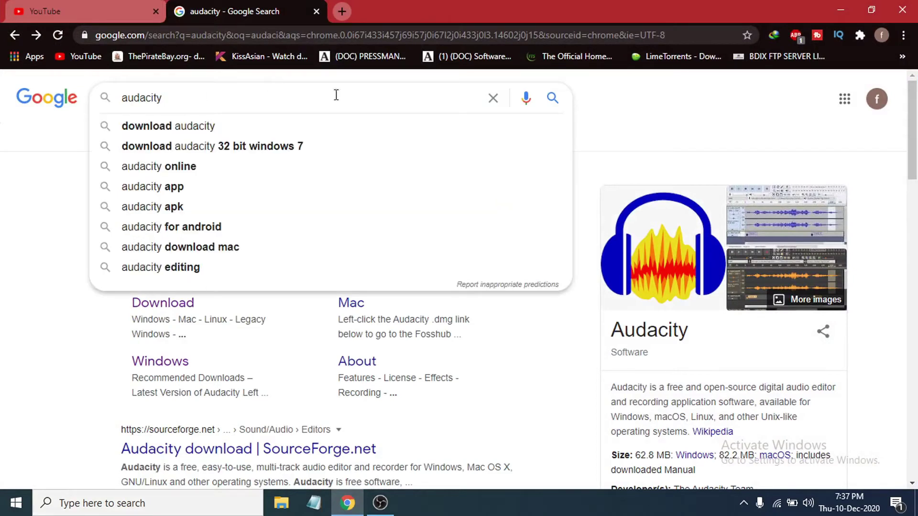
pyautogui.click(629, 109)
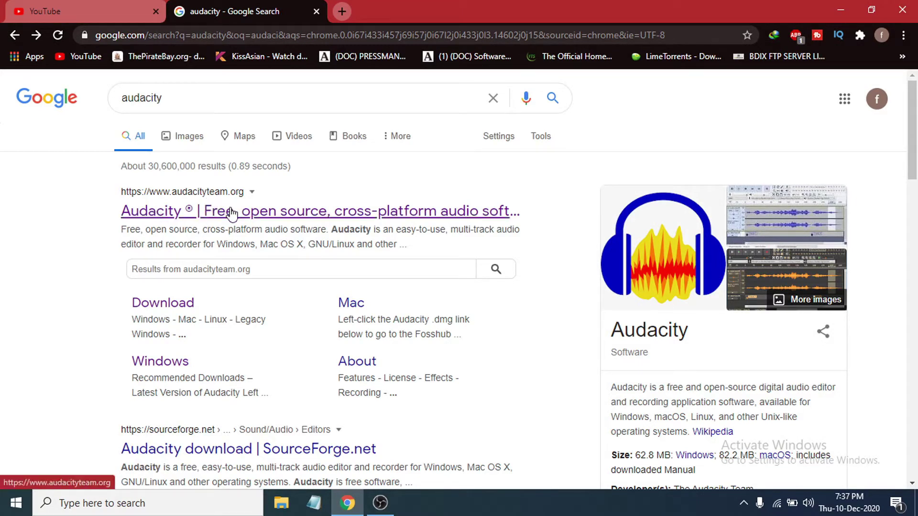
pyautogui.click(223, 216)
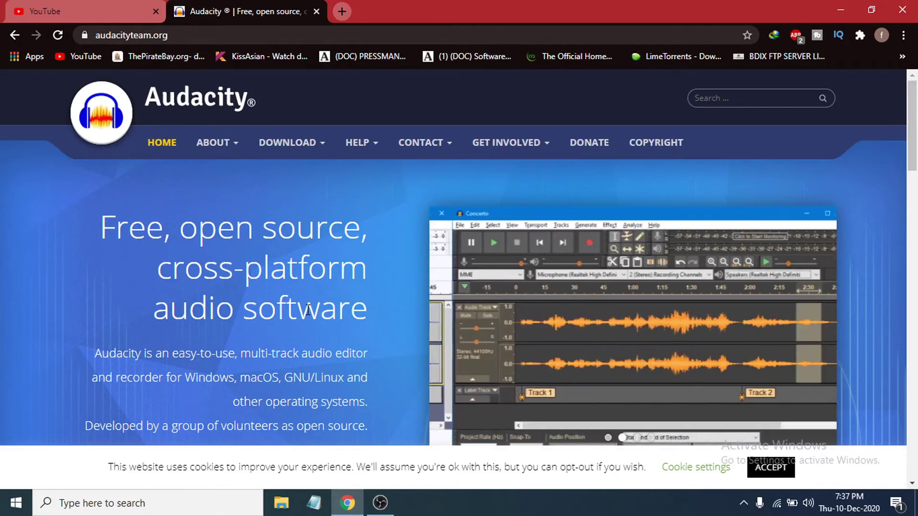
# Go from Download Audacity to the Audacity for Windows page and scroll to the 2.4.2 installer link.
pyautogui.scroll(-4, 340, 284)
pyautogui.scroll(-2, 308, 311)
pyautogui.scroll(1, 304, 313)
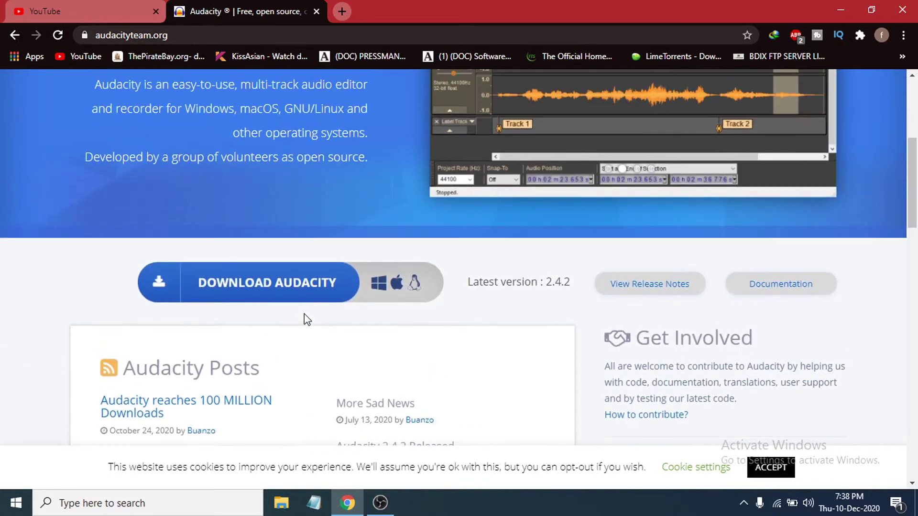
pyautogui.click(281, 290)
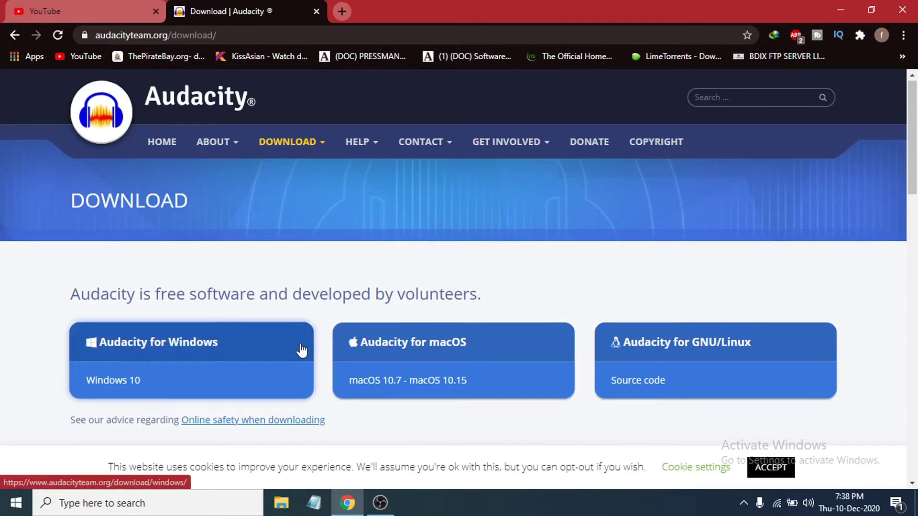
pyautogui.scroll(-1, 300, 349)
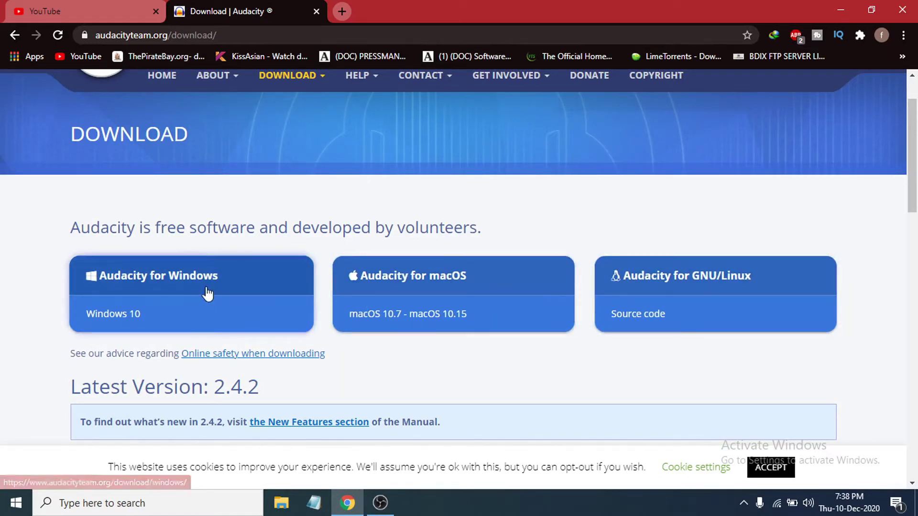
pyautogui.click(175, 280)
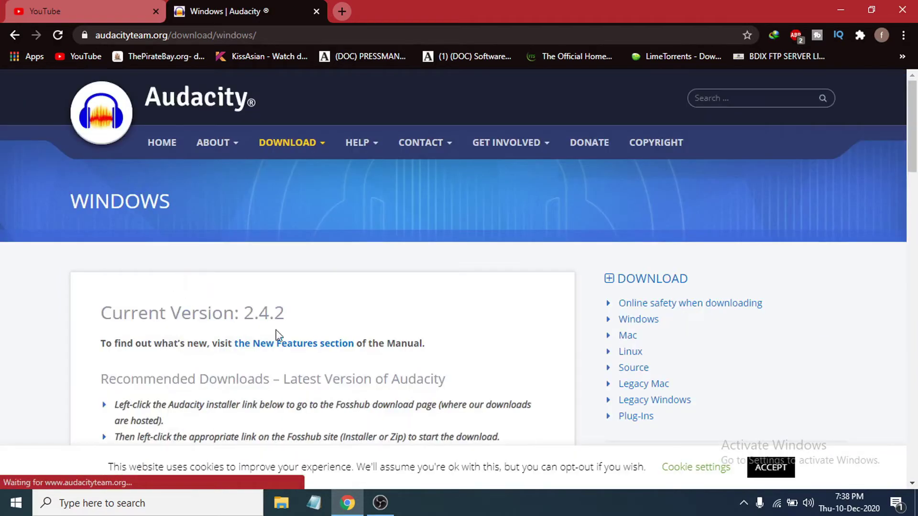
pyautogui.scroll(-3, 269, 337)
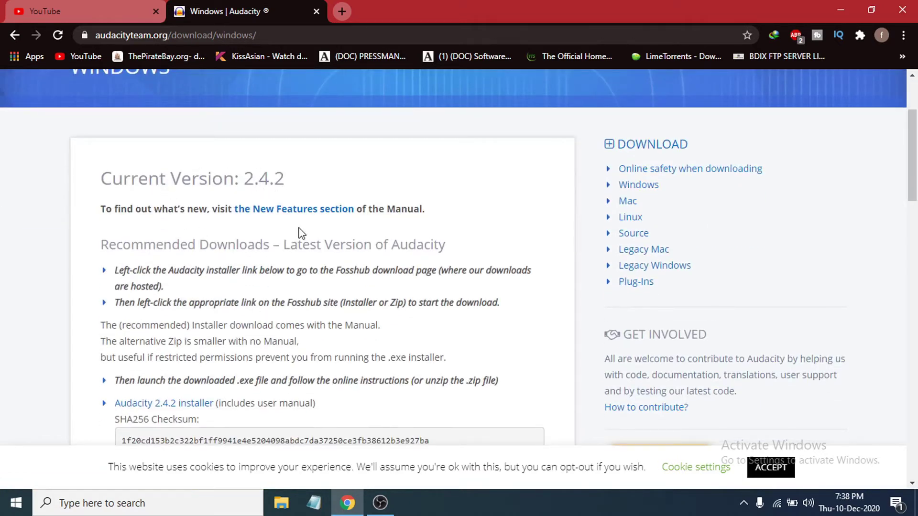
pyautogui.scroll(-3, 273, 252)
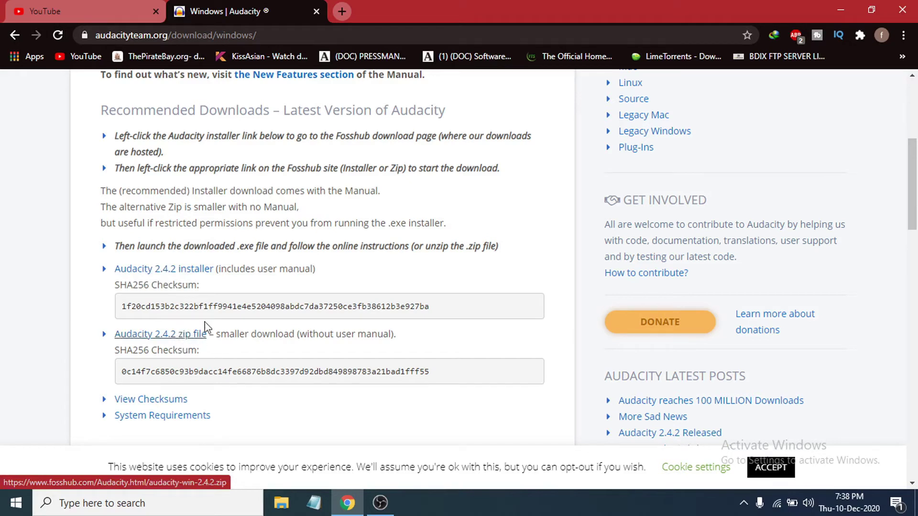
# Follow the Audacity 2.4.2 installer link to FossHub and start the Audacity Windows Installer download.
pyautogui.click(186, 271)
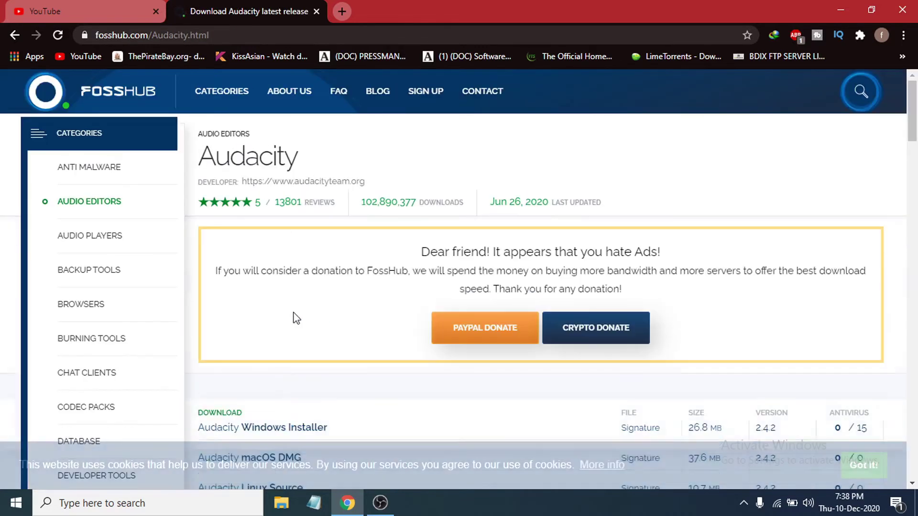
pyautogui.scroll(-3, 361, 309)
pyautogui.scroll(-2, 362, 311)
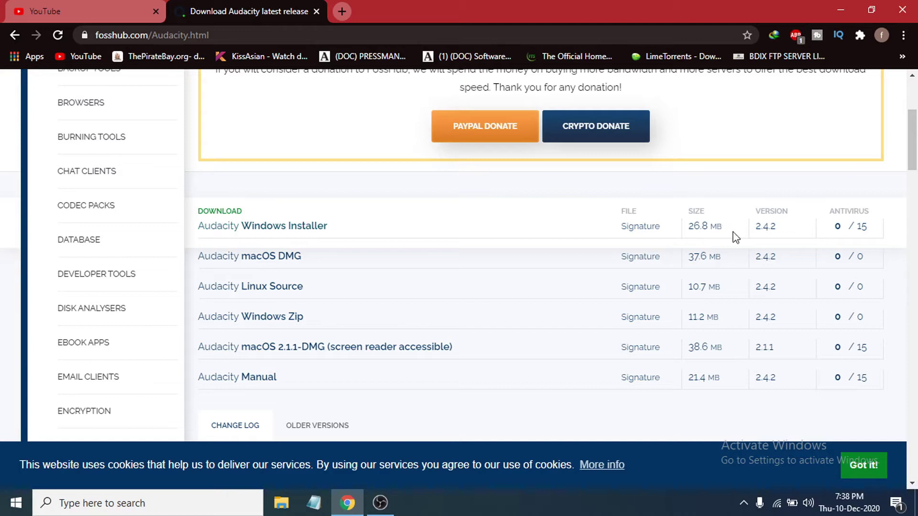
pyautogui.click(300, 229)
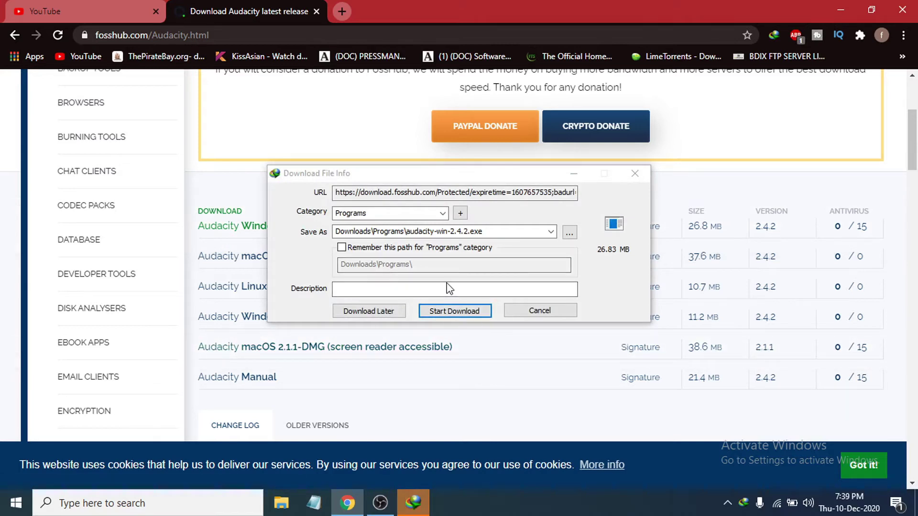
# Download audacity-win-2.4.2.exe to Downloads\Programs with IDM and open its folder.
pyautogui.click(458, 314)
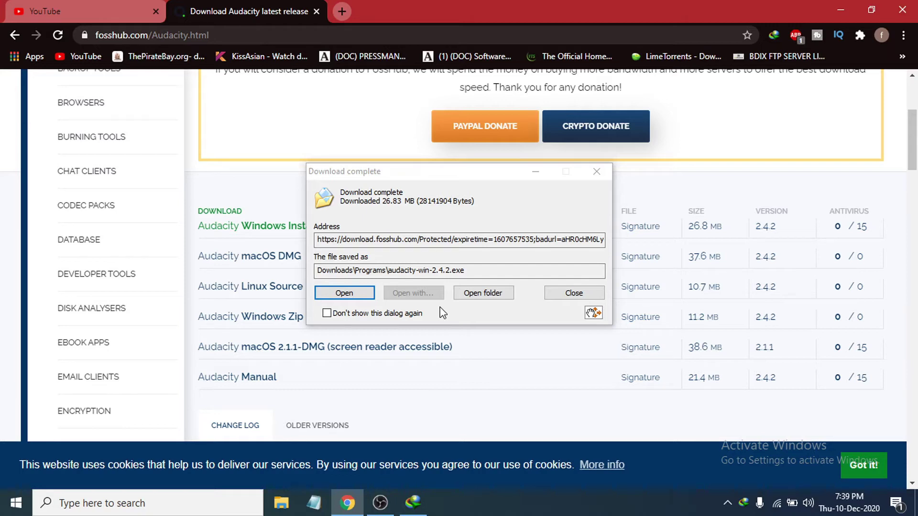
pyautogui.click(484, 293)
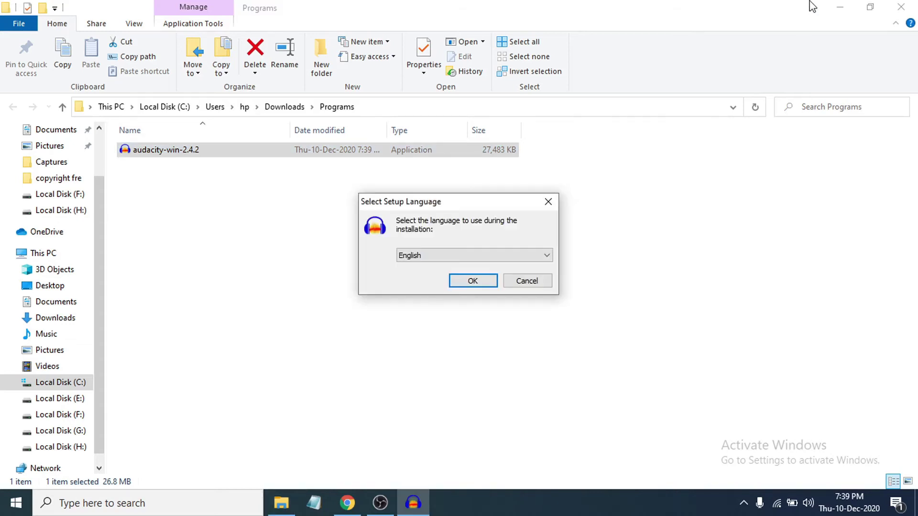
# Minimize the open windows, choose English for setup, and advance past the welcome and information pages.
pyautogui.click(833, 4)
pyautogui.click(834, 4)
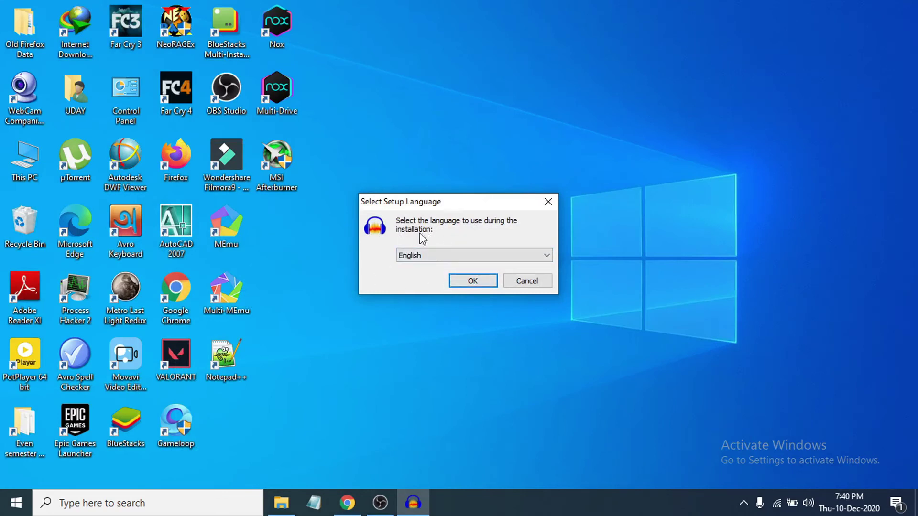
pyautogui.click(471, 282)
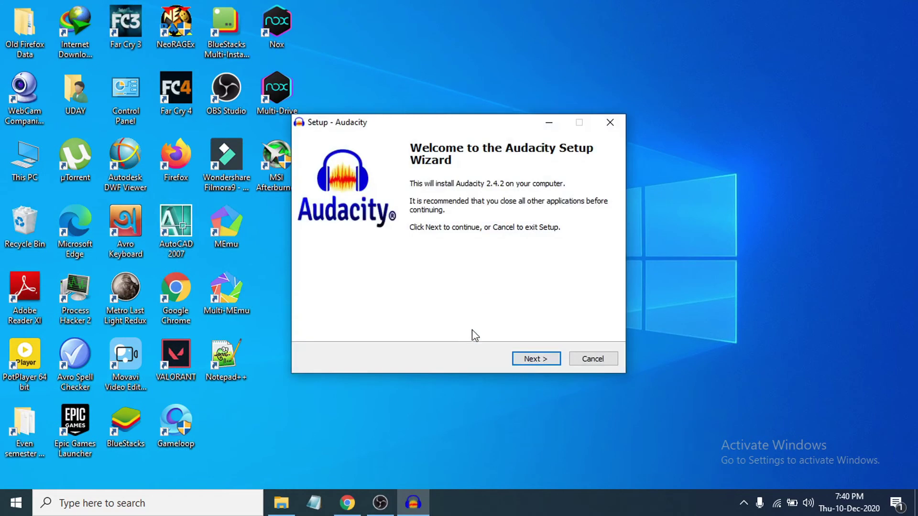
pyautogui.click(534, 368)
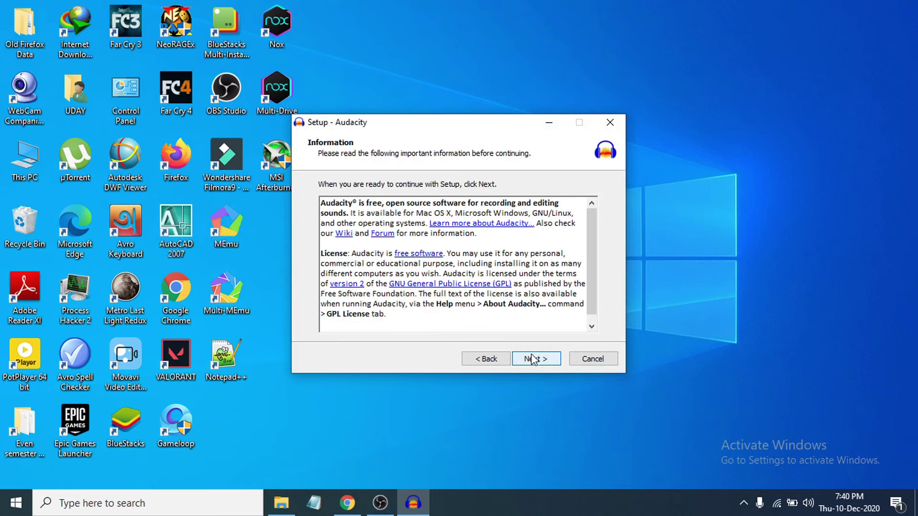
pyautogui.click(534, 360)
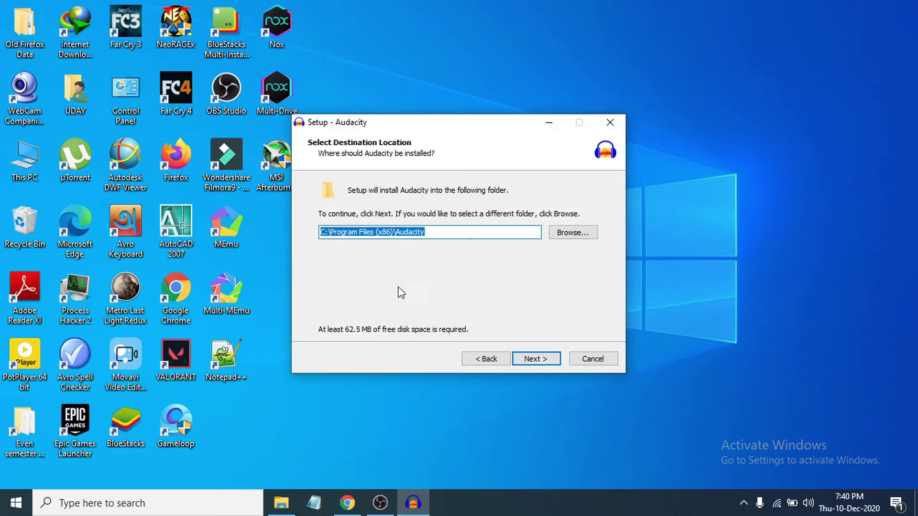
# Set the install folder to E:\Audacity and keep the desktop shortcut option checked.
pyautogui.click(563, 238)
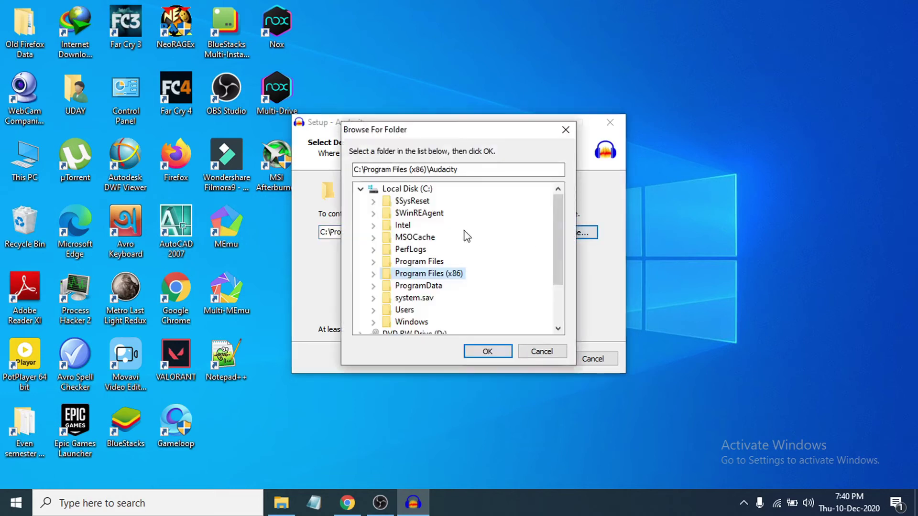
pyautogui.scroll(-2, 398, 242)
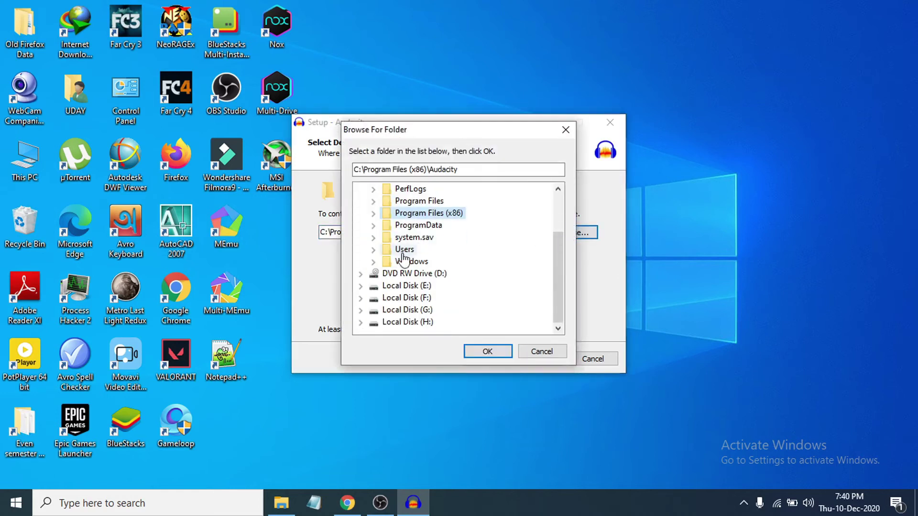
pyautogui.click(408, 287)
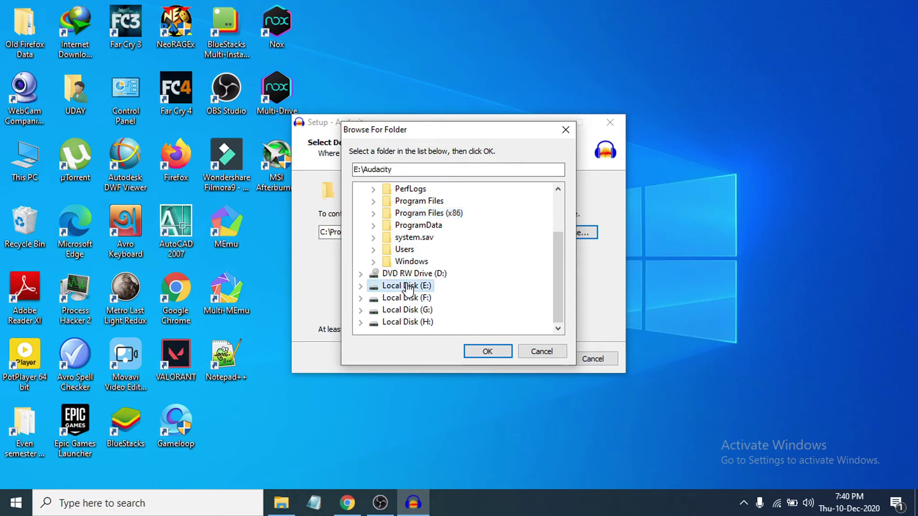
pyautogui.click(497, 354)
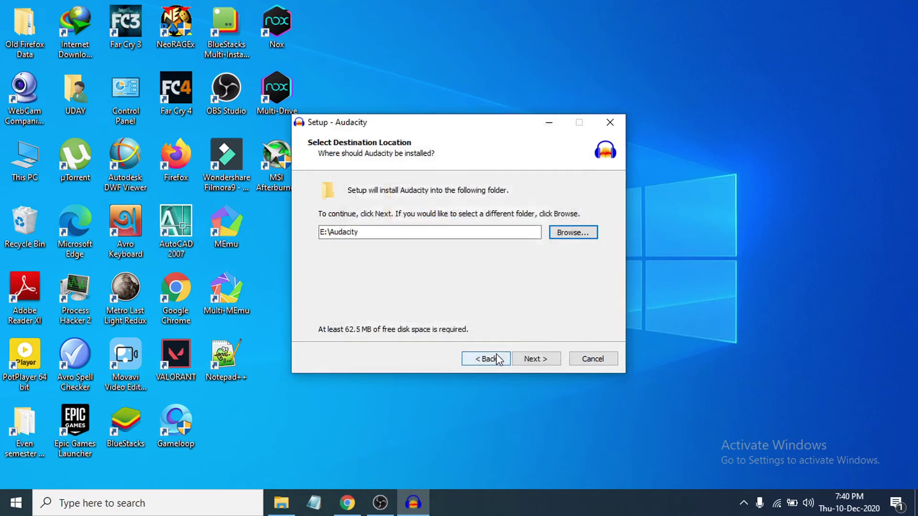
pyautogui.click(535, 363)
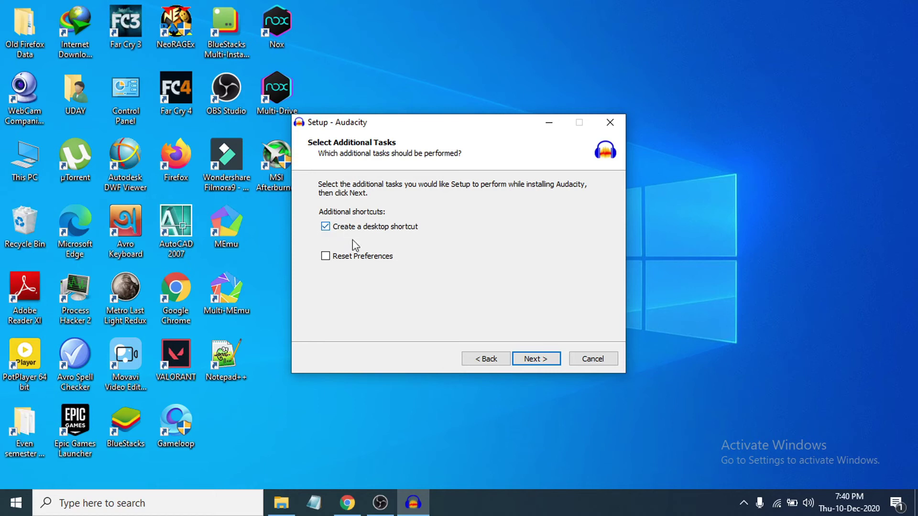
pyautogui.click(541, 361)
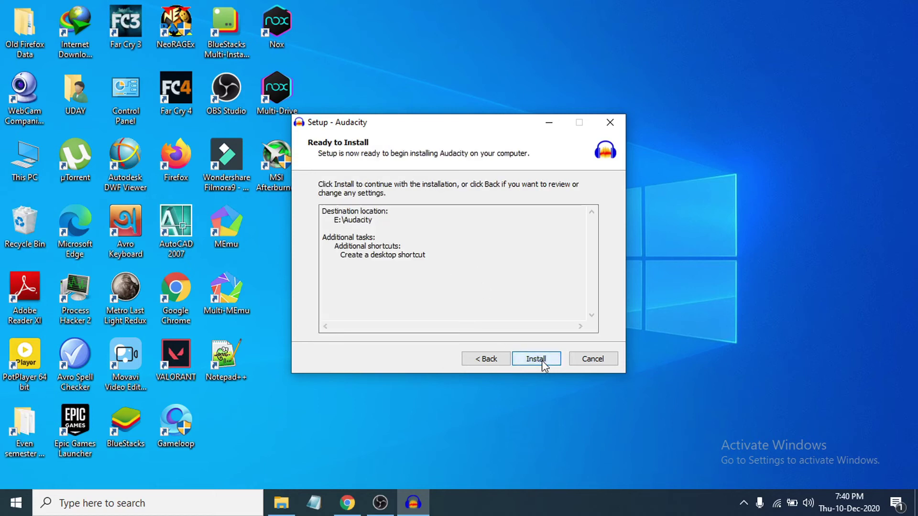
# Install Audacity to E:\Audacity and advance past the post-install information page.
pyautogui.click(536, 359)
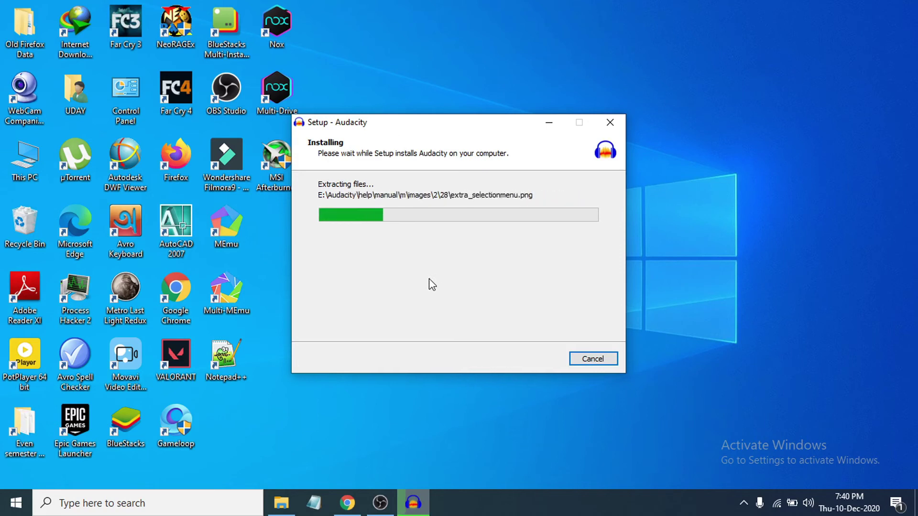
pyautogui.moveTo(440, 130); pyautogui.dragTo(489, 148)
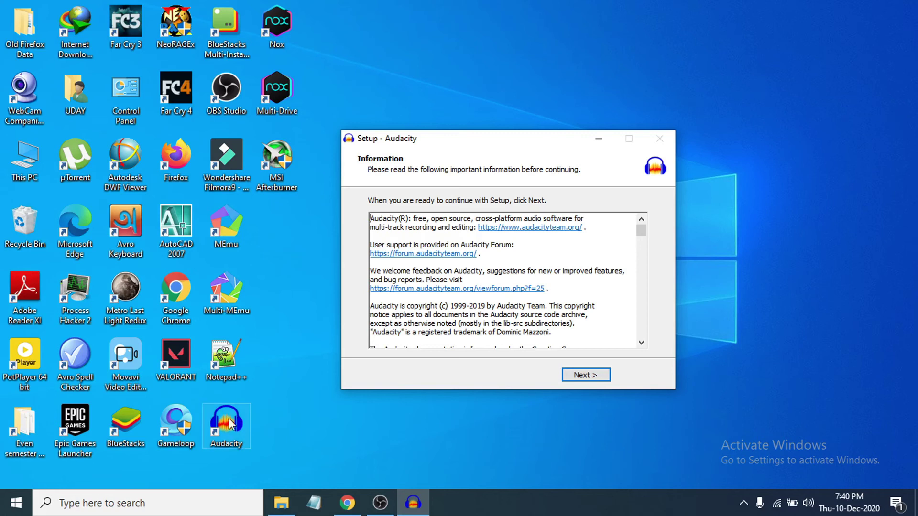
pyautogui.click(578, 379)
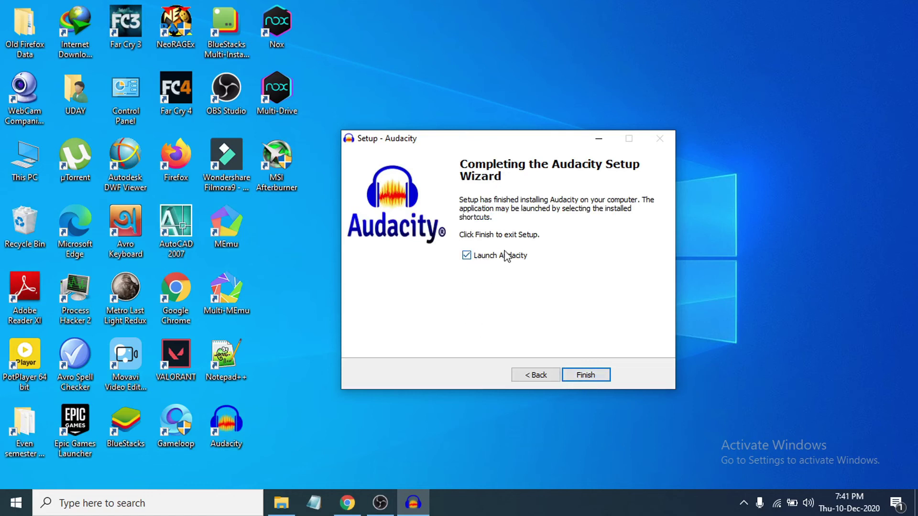
pyautogui.moveTo(500, 143); pyautogui.dragTo(694, 82)
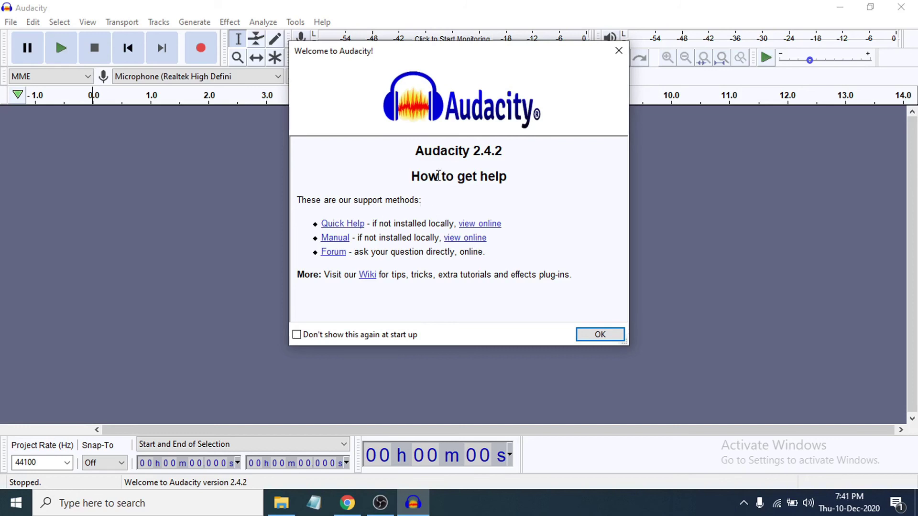
# Close the 'Welcome to Audacity!' dialog, then open and dismiss the File menu.
pyautogui.click(618, 50)
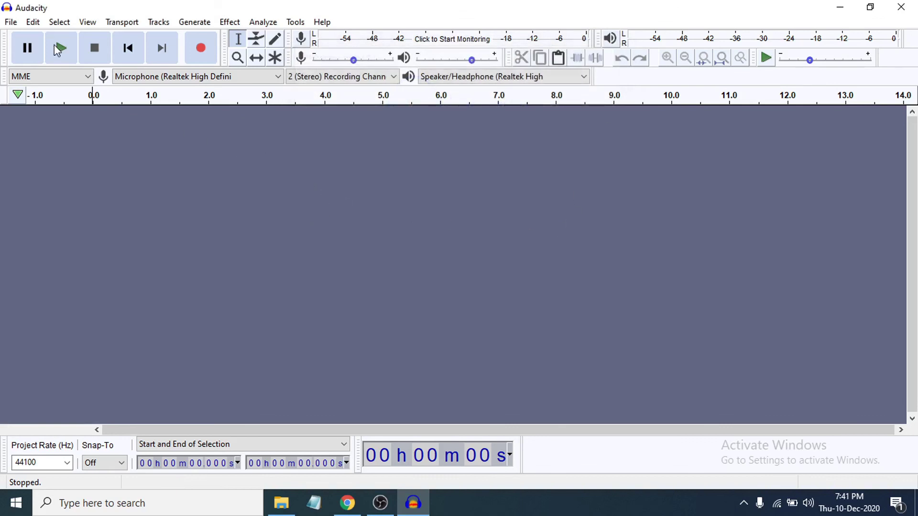
pyautogui.click(11, 22)
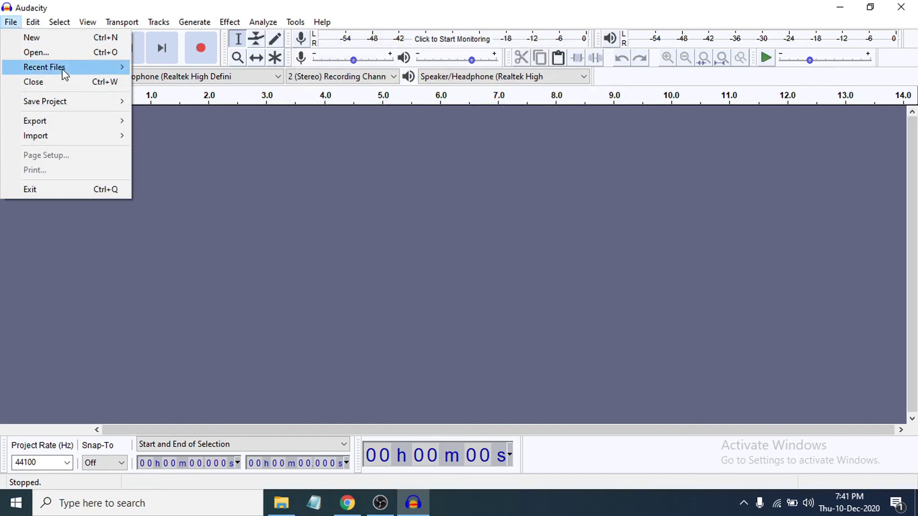
pyautogui.click(316, 215)
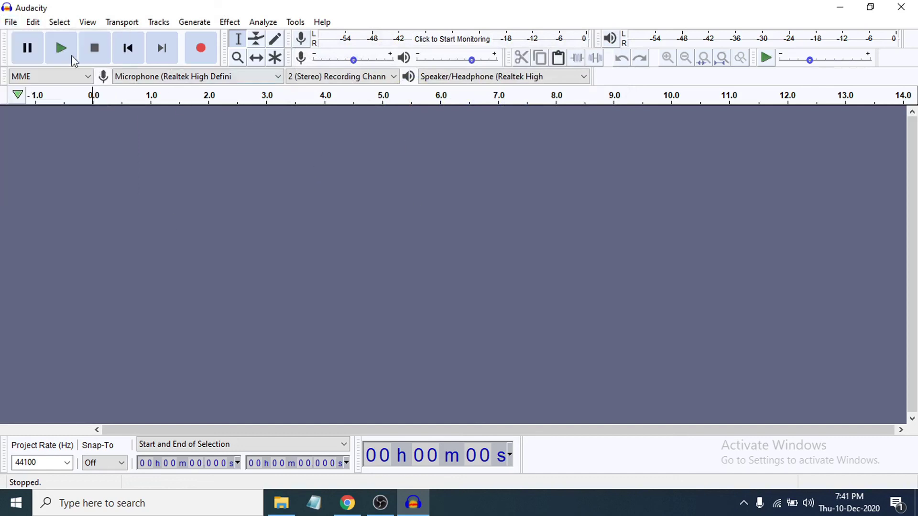